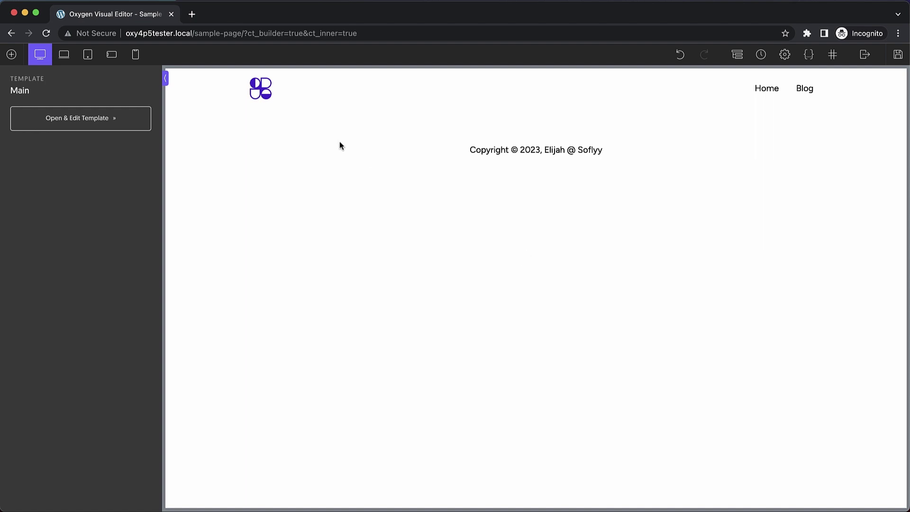
Open the Add components list with the + button in the top toolbar
left_click(12, 54)
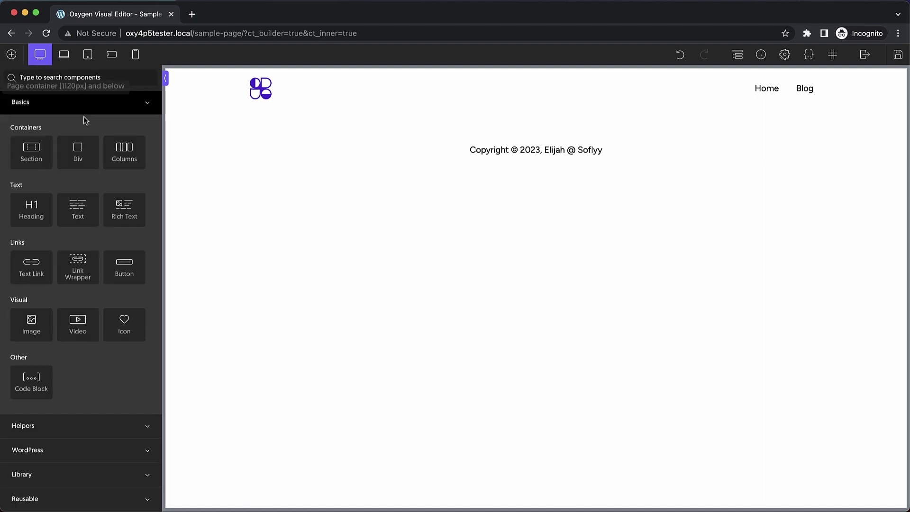
Toggle the add box between Emmet abbreviation and component search using the magnifier icon
left_click(12, 78)
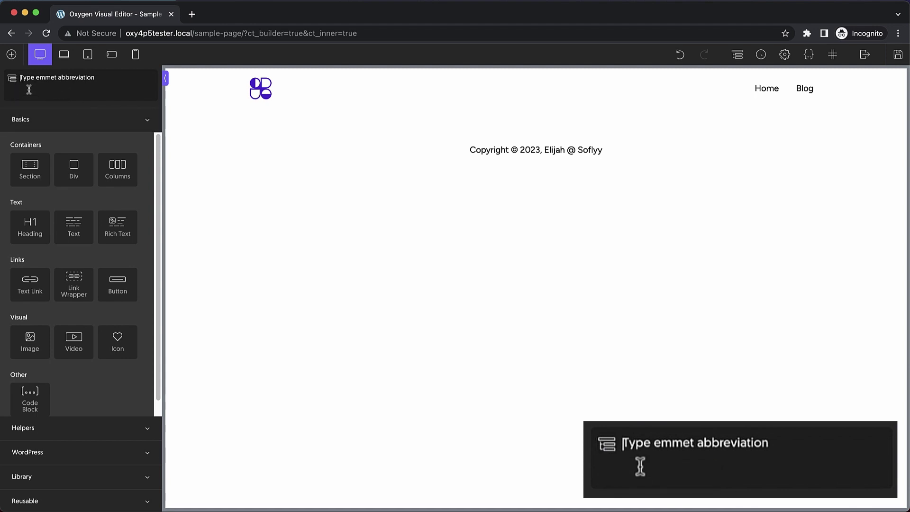
left_click(12, 78)
left_click(12, 78)
left_click(12, 78)
Close and reopen the panel with the A shortcut, using Tab to return to Emmet mode
left_click(11, 54)
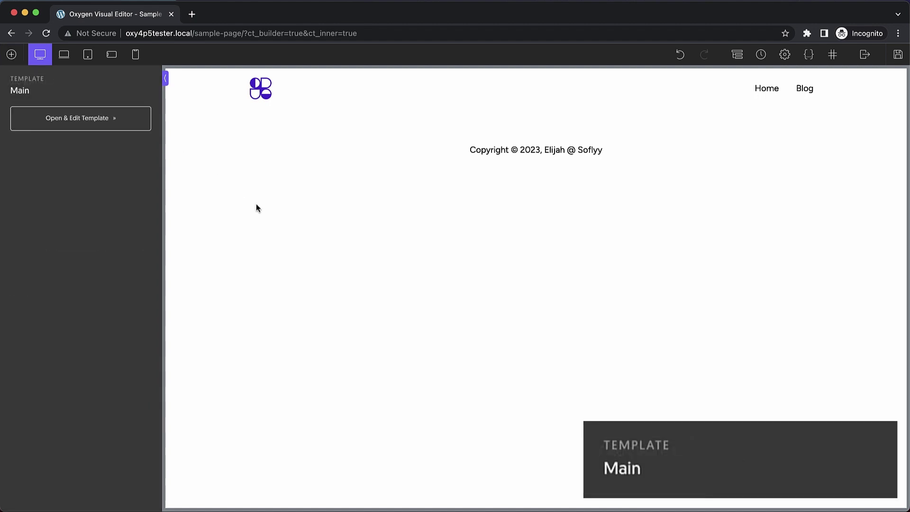
key("a")
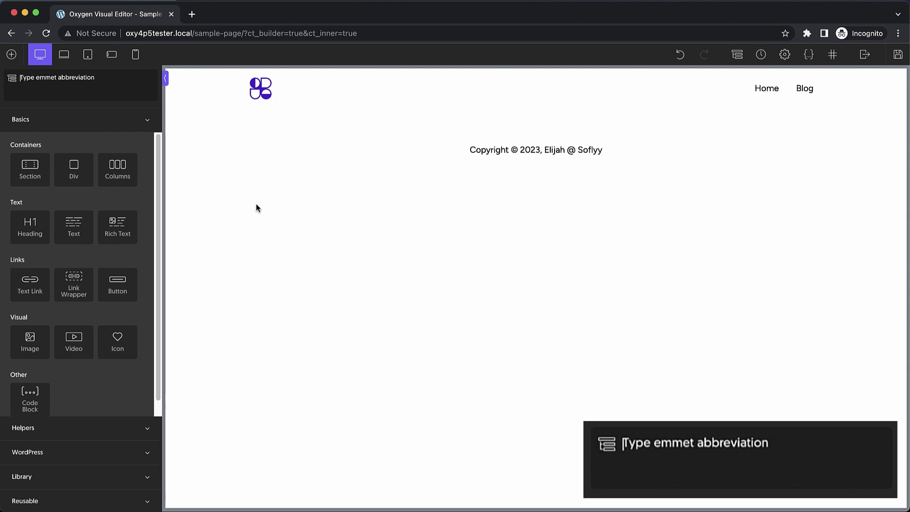
key("Tab")
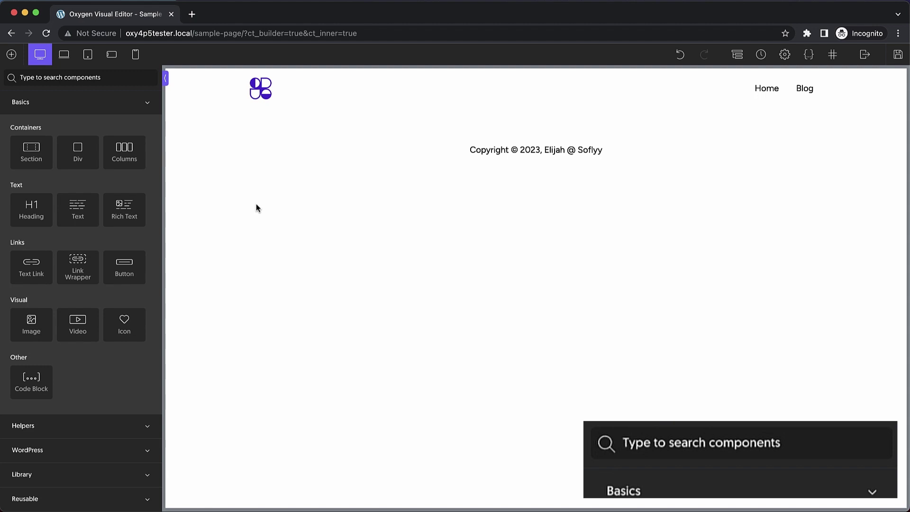
key("Tab")
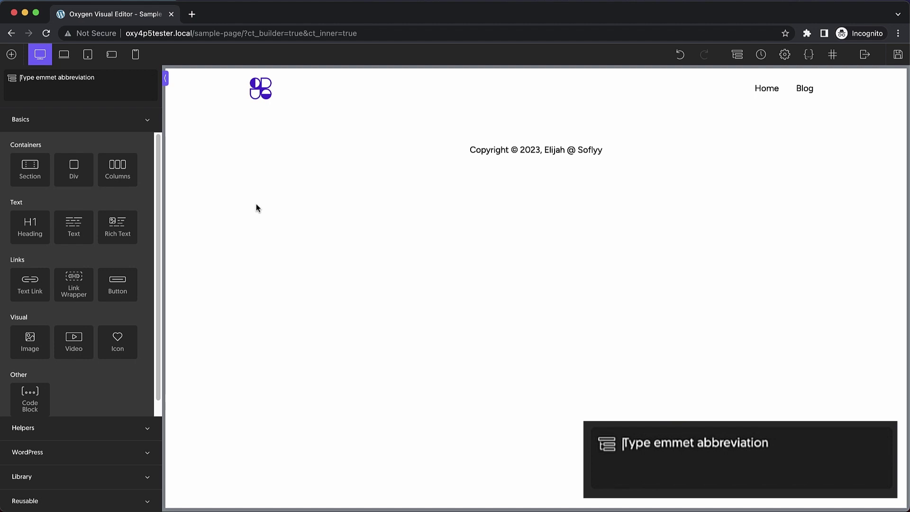
type("section")
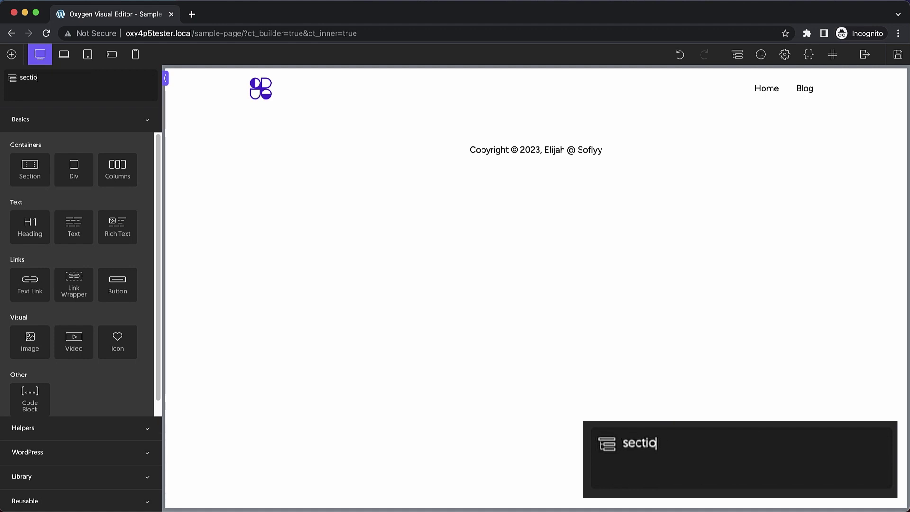
Insert a section with a Columns layout of two Divs, an image in the right column
key("Return")
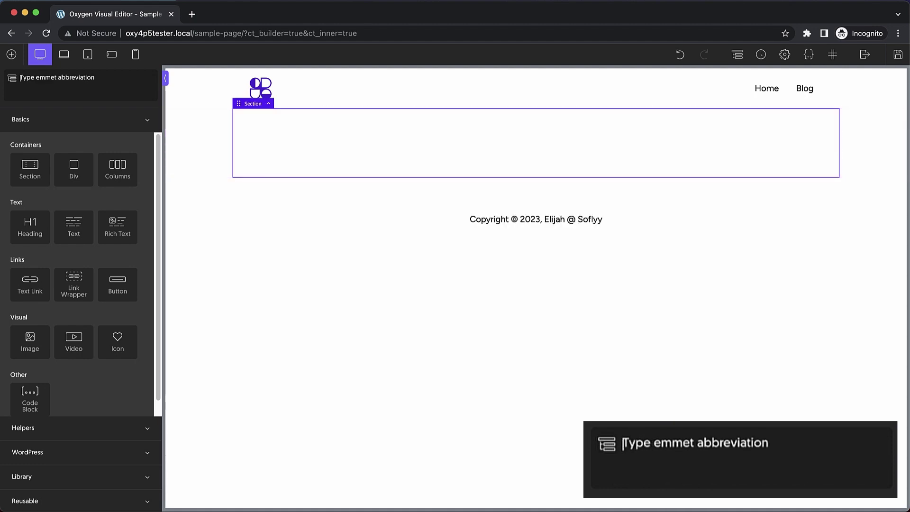
type("columns")
key("Return")
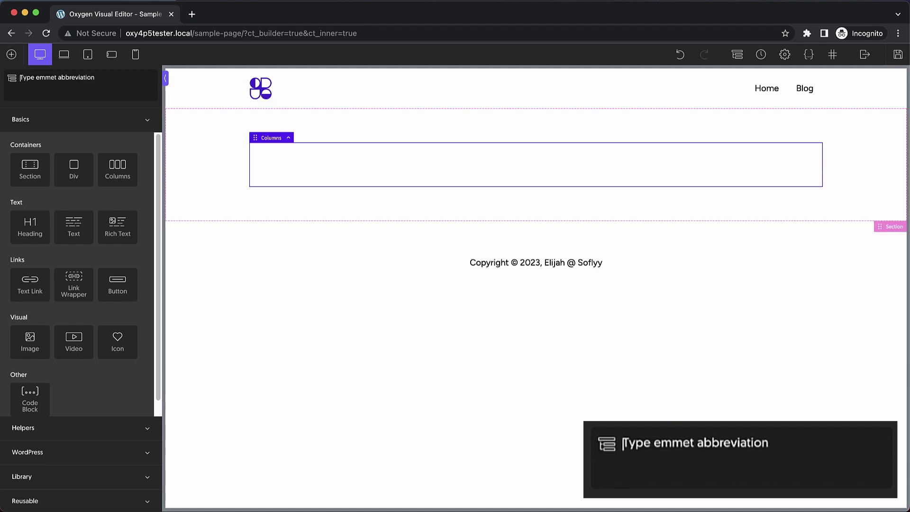
type("div")
key("Return")
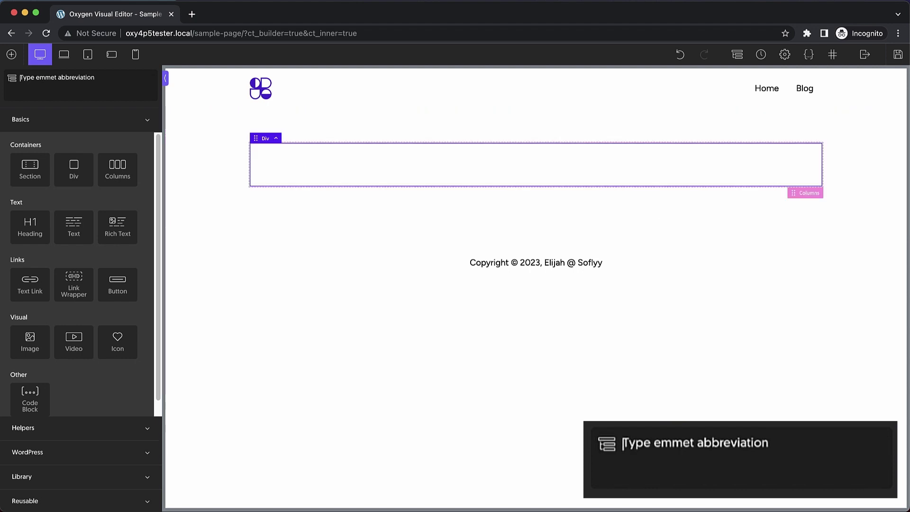
key("Return")
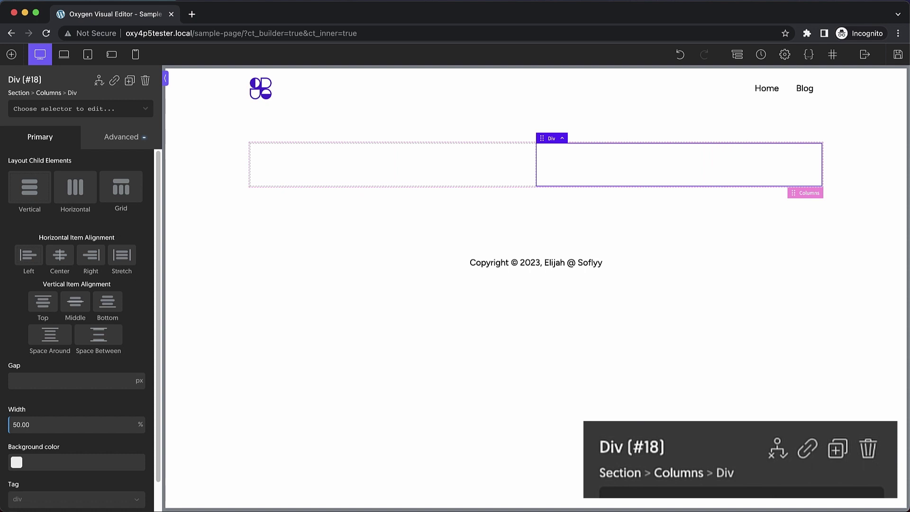
type("a")
type("image")
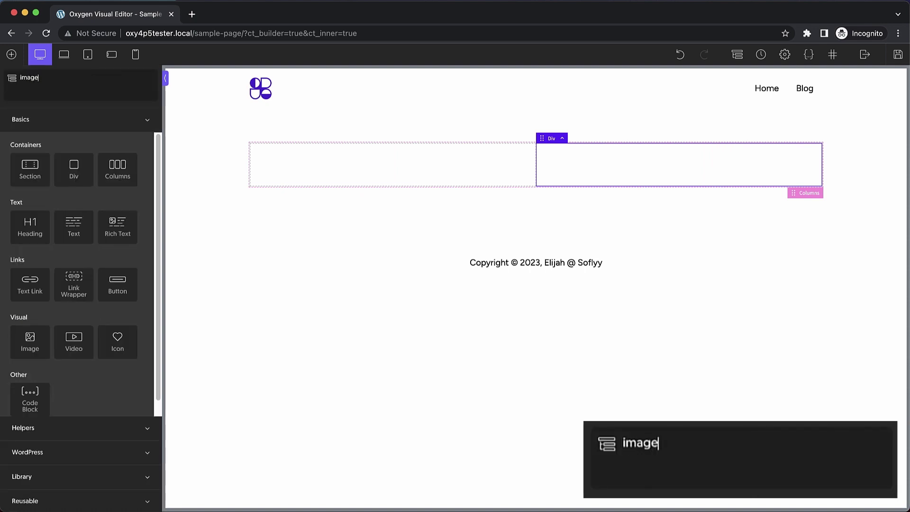
key("Return")
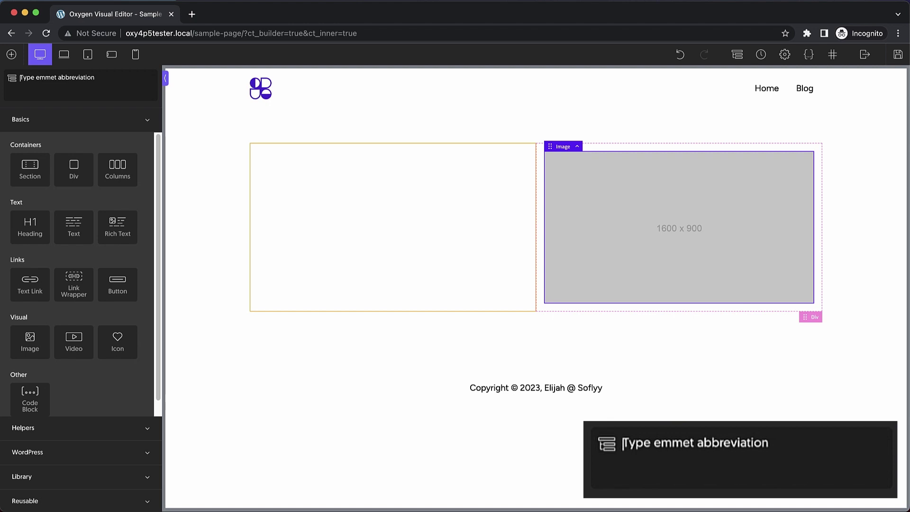
left_click(370, 258)
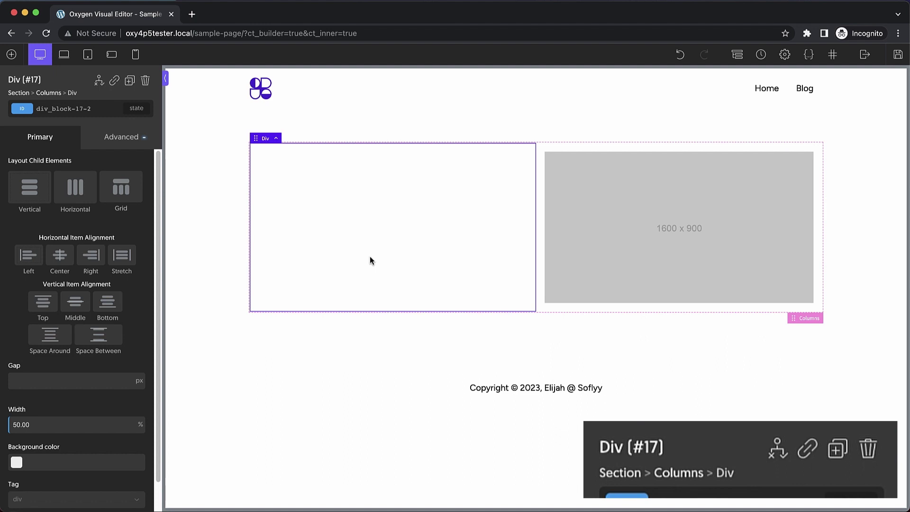
Select Section #15 and trash it along with its columns and image
left_click(828, 204)
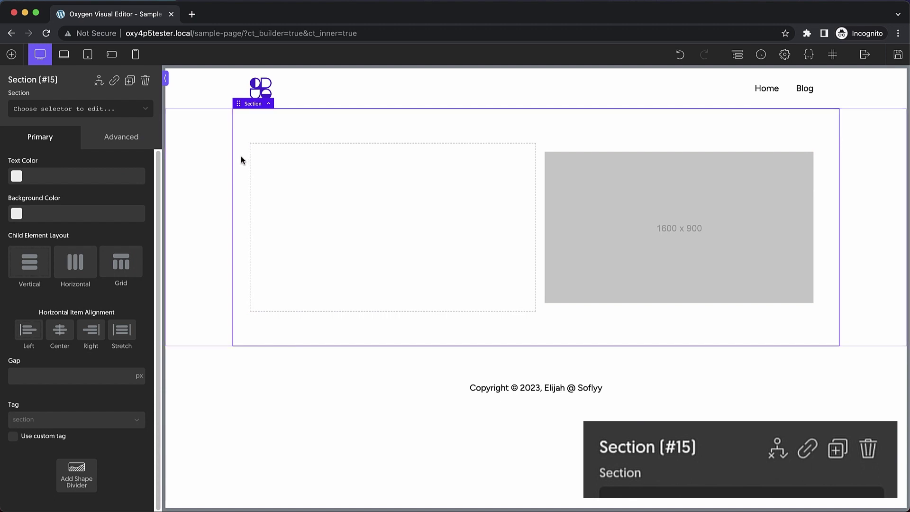
left_click(145, 80)
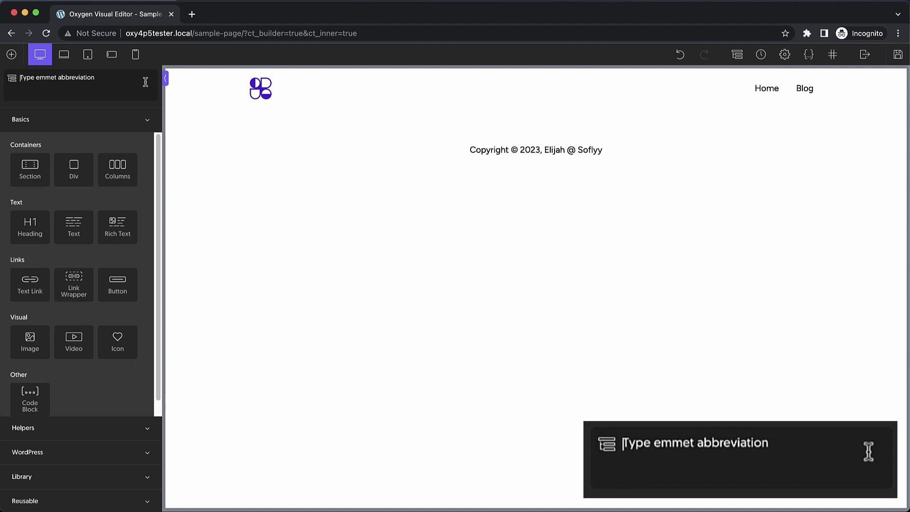
Expand section>columns>[div]+[div>image] to rebuild the two-column section with an image
type("seq")
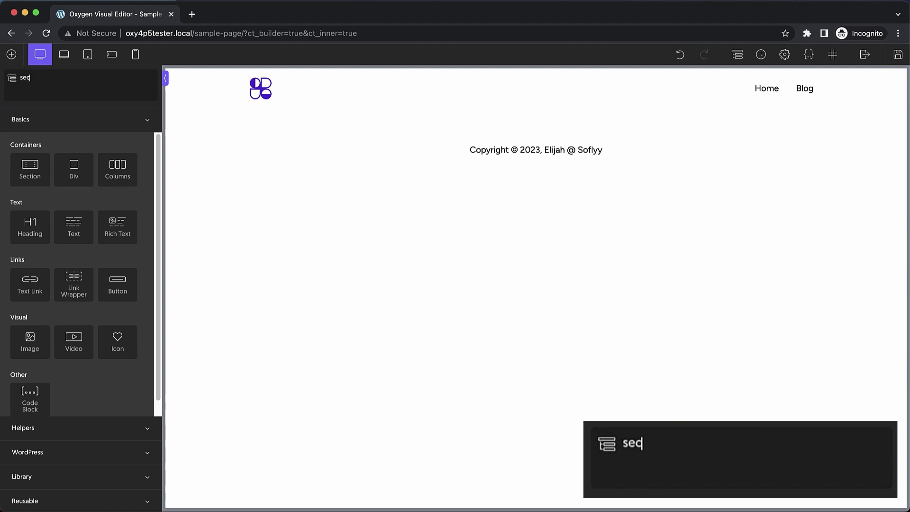
type("tion>")
type("columns")
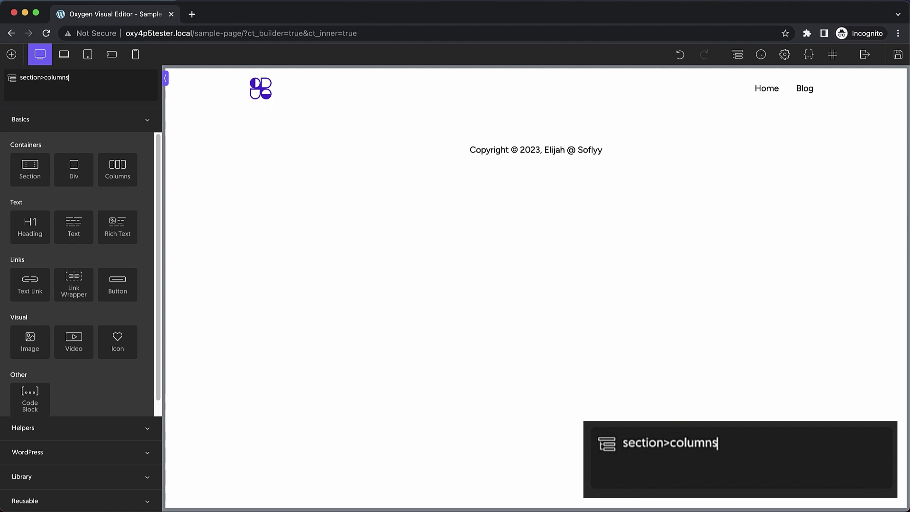
type(">[]")
type("div")
key("Right")
type("+[div")
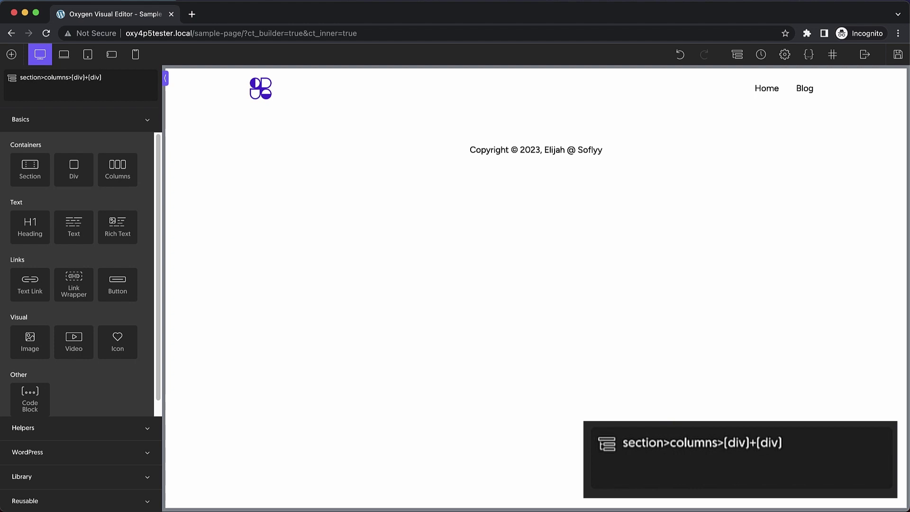
type(">image")
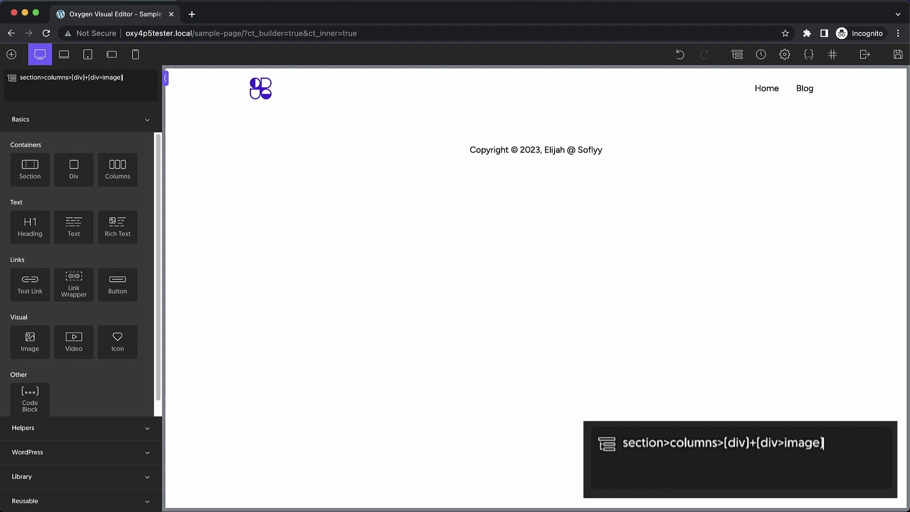
key("Return")
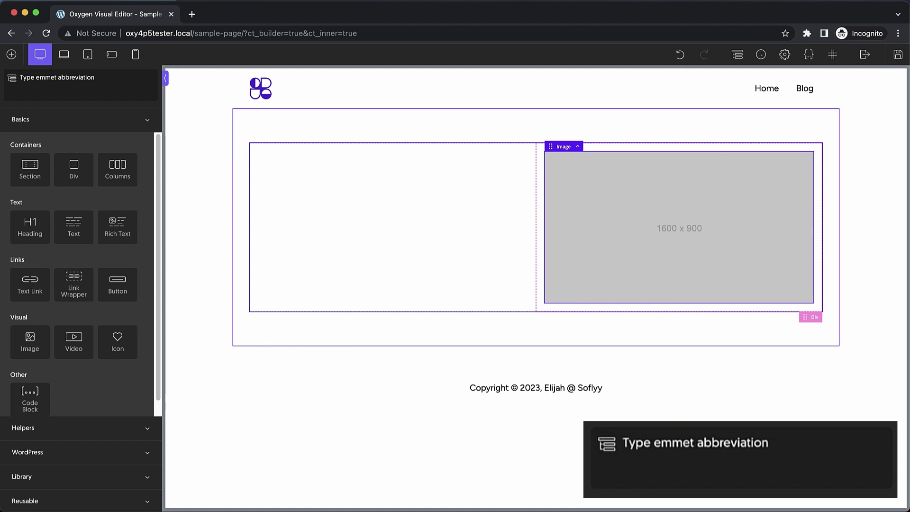
Insert an h2 heading 'Hello and Welcome' into the left column via a Ctrl+E abbreviation
left_click(307, 207)
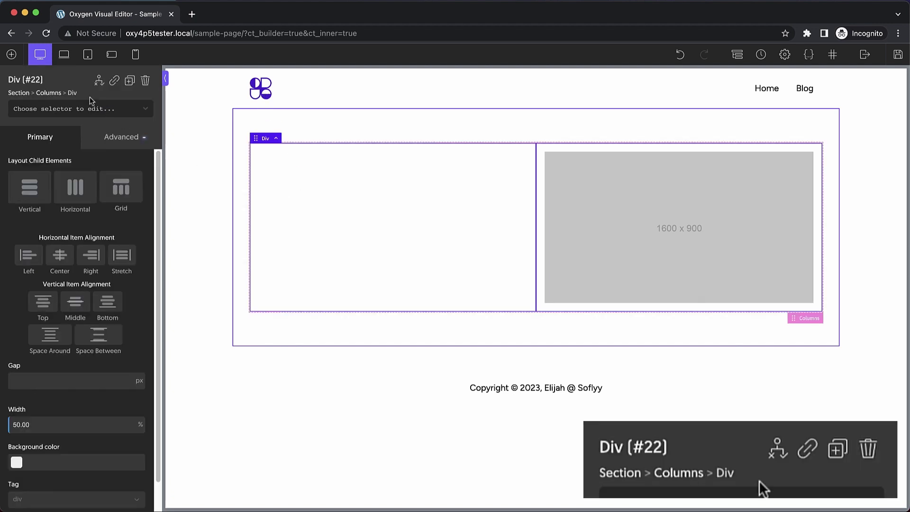
key("ctrl+e")
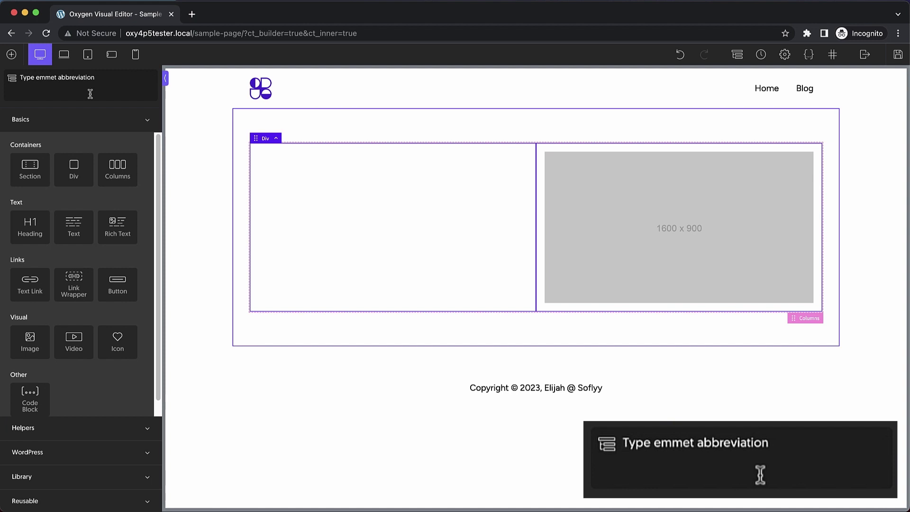
type("h2")
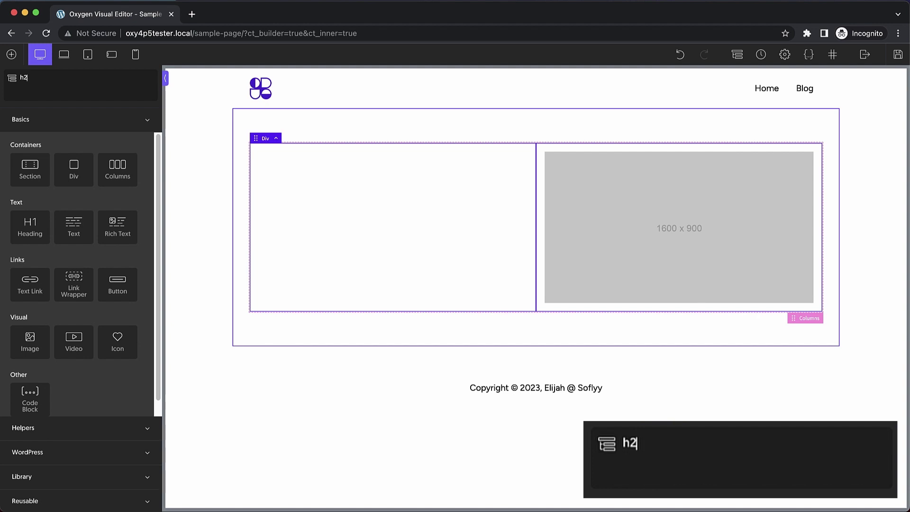
type("{}")
type("Hello")
type(" and Welcome")
key("Return")
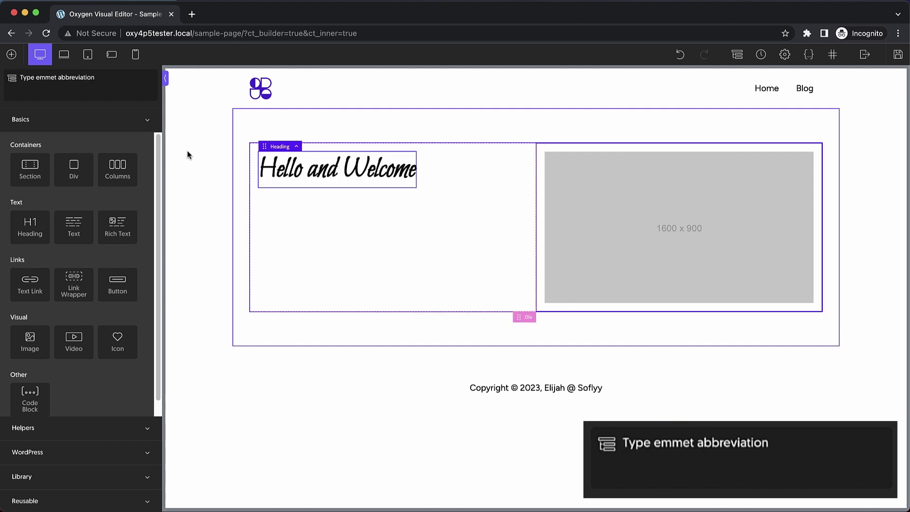
Delete the heading, then delete Section #20 with its columns and image
key("Delete")
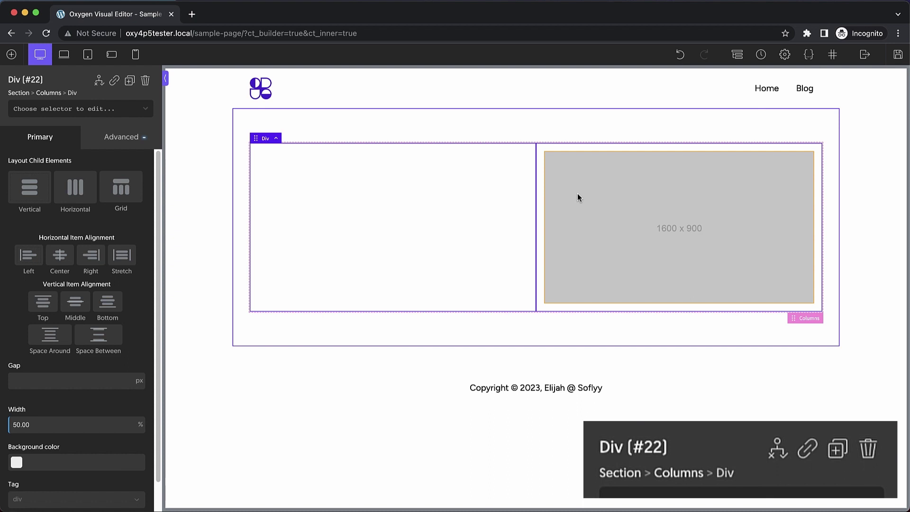
left_click(574, 125)
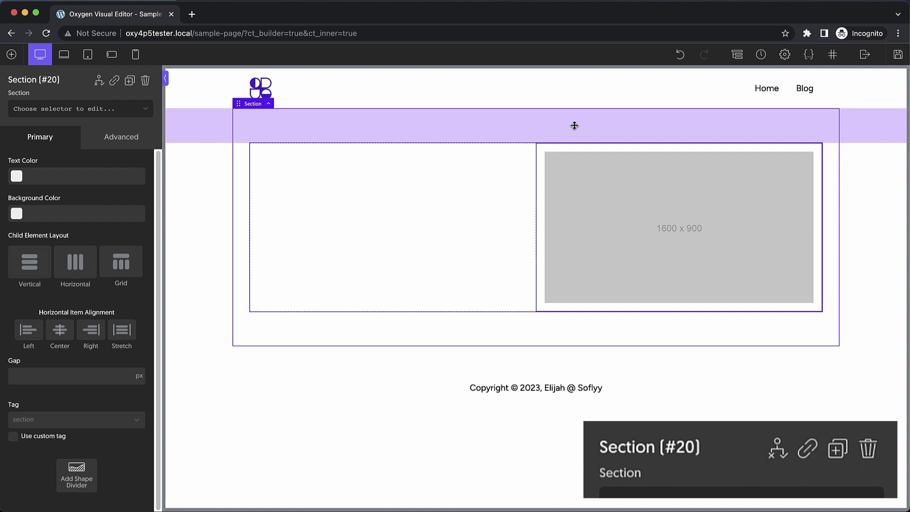
key("Delete")
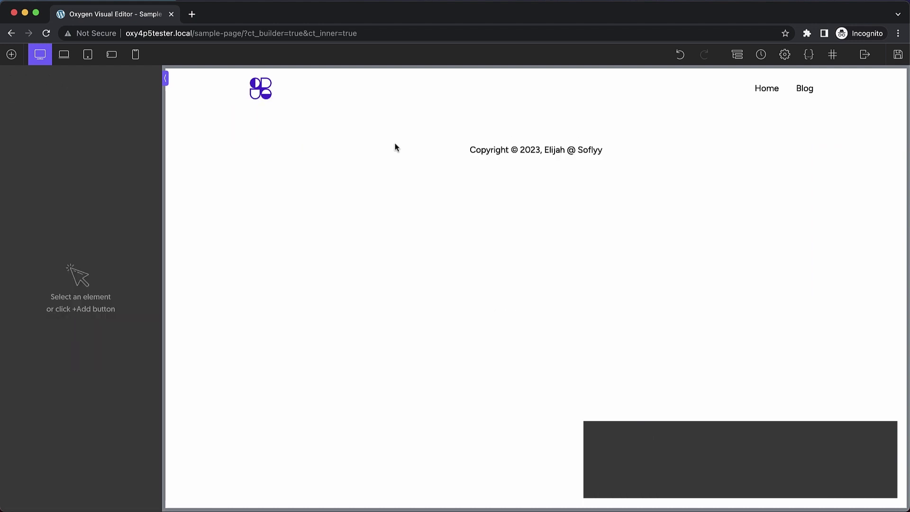
Reopen the Add Elements panel with the A shortcut, Emmet field focused
key("a")
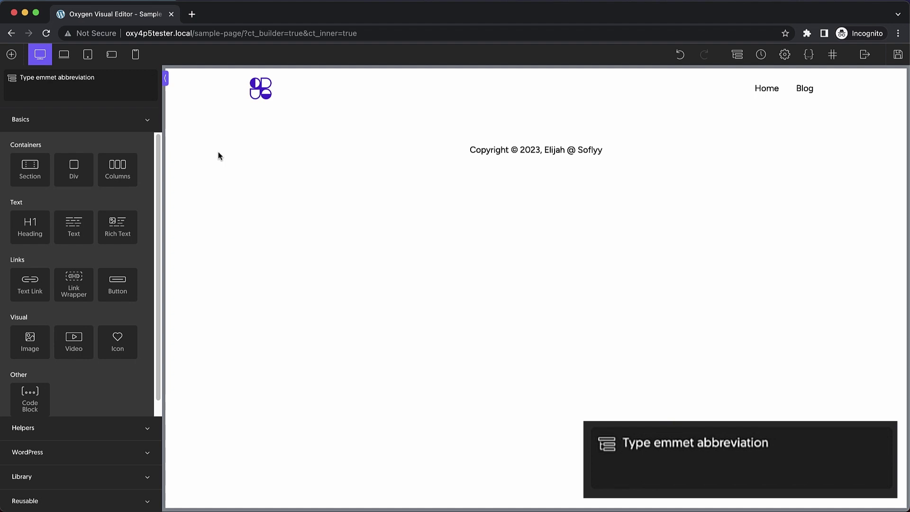
Type section.dark-bg.grid-3>(div.neutral-bg.padded.rounded.shadow>) into the Emmet box
type("section")
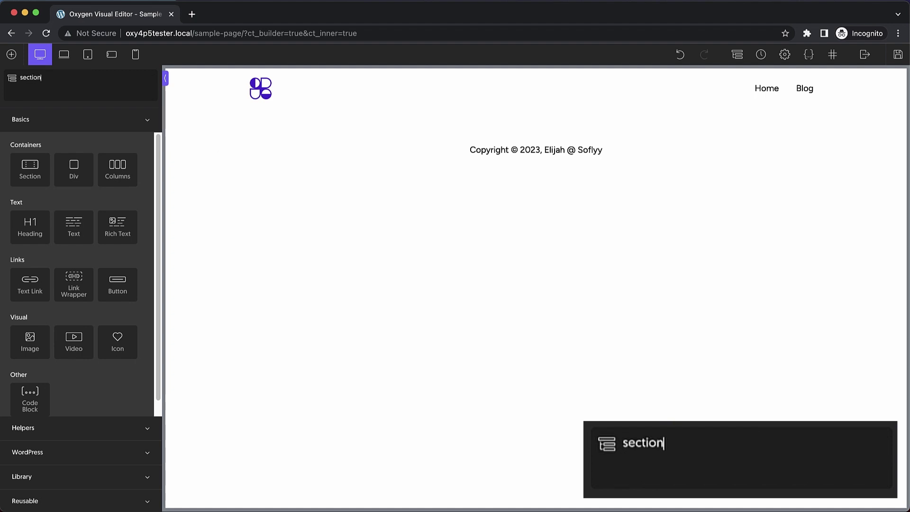
type(".dark-b")
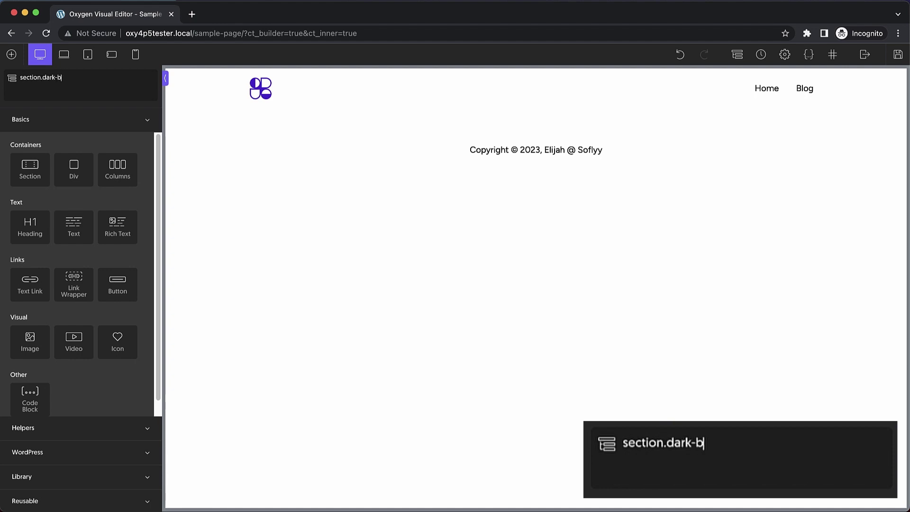
type("g.grid-")
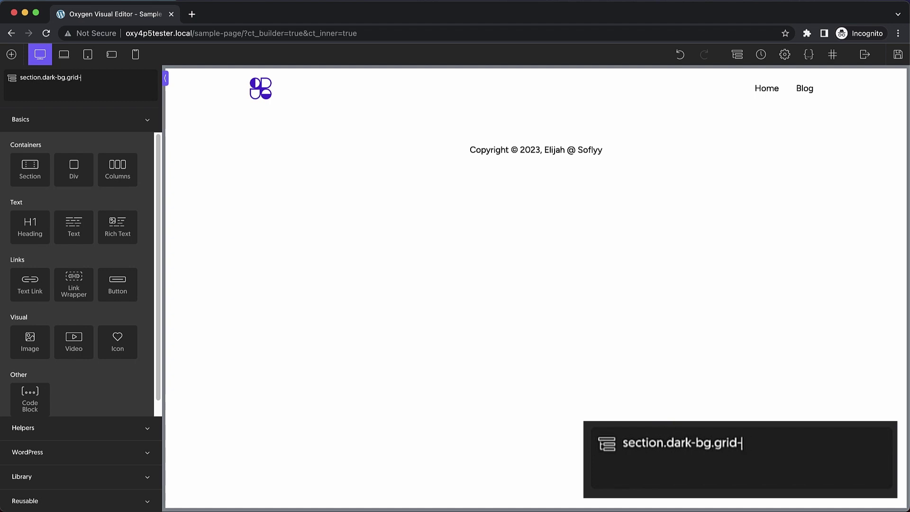
type("3")
type(">")
type("()")
type("div")
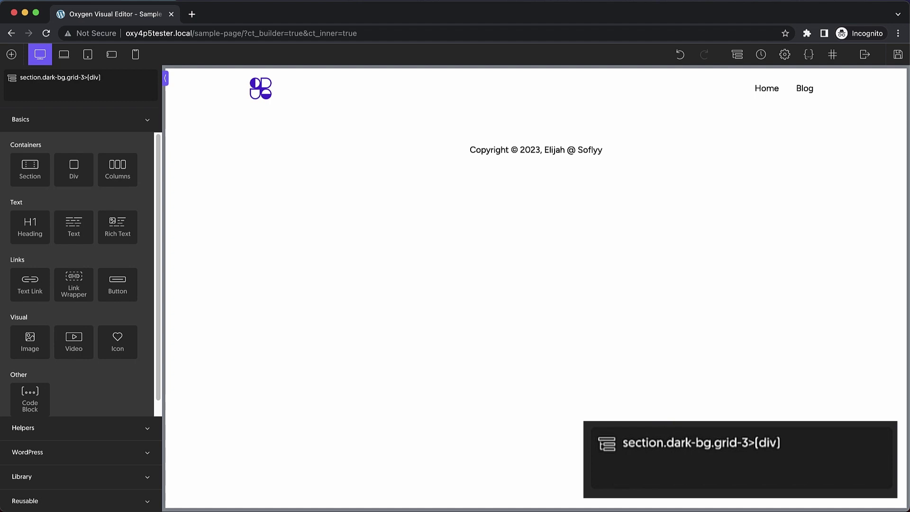
type(".neutral-bg")
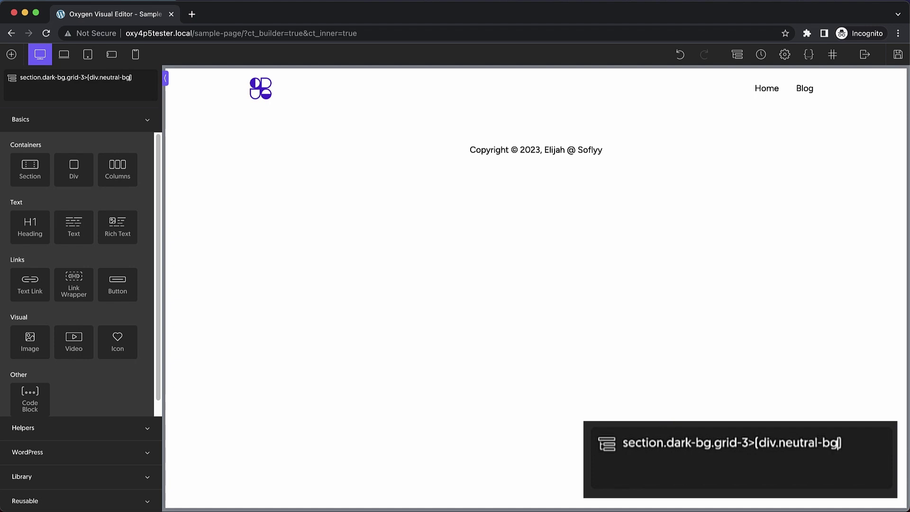
type(".padde")
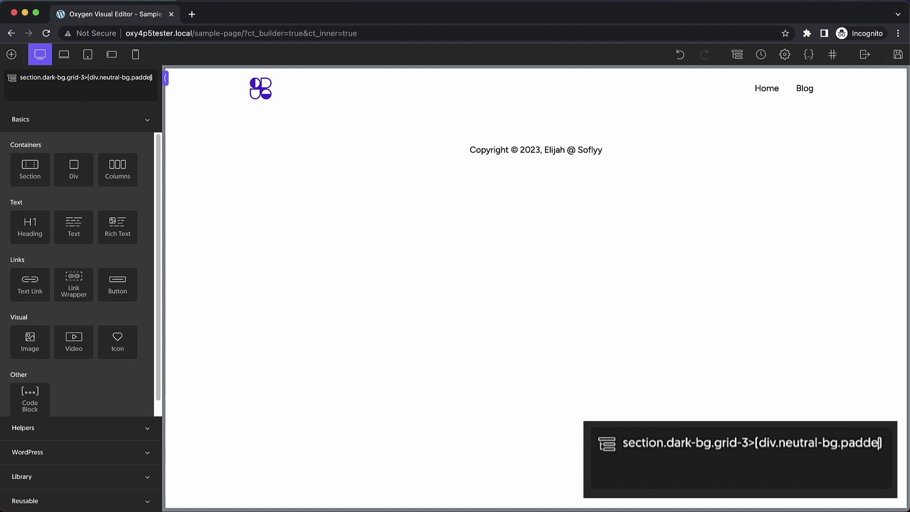
type("d.")
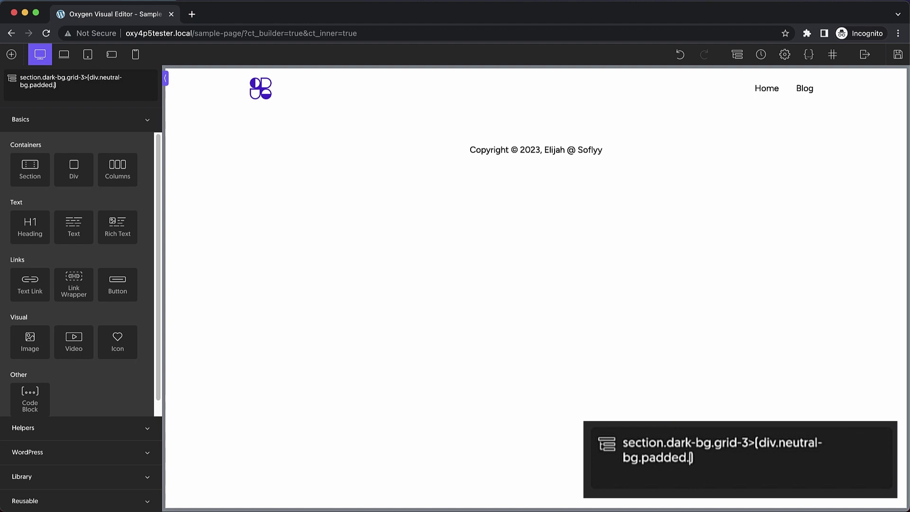
type("rounded.shadow>")
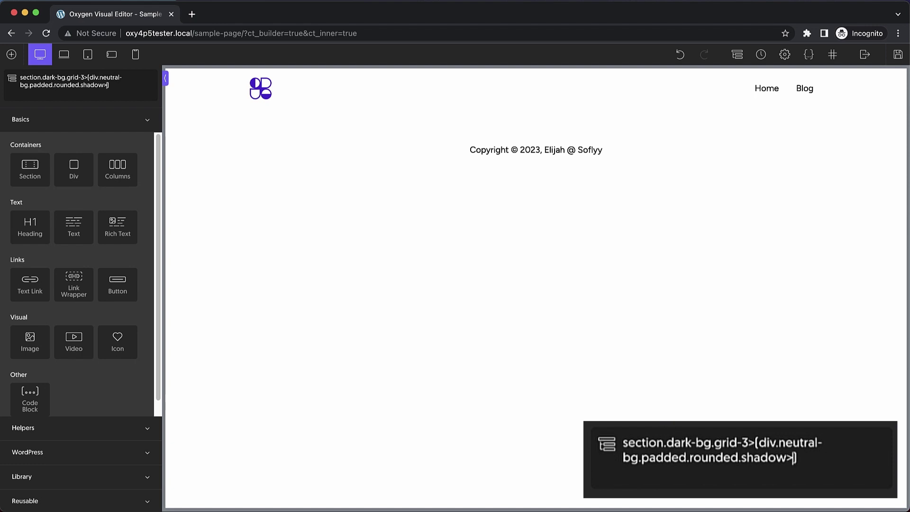
Add .gapped and card contents: text{OVERLINE}, h2{Card}, text, and a Learn More button
type(".gapped")
key("Right")
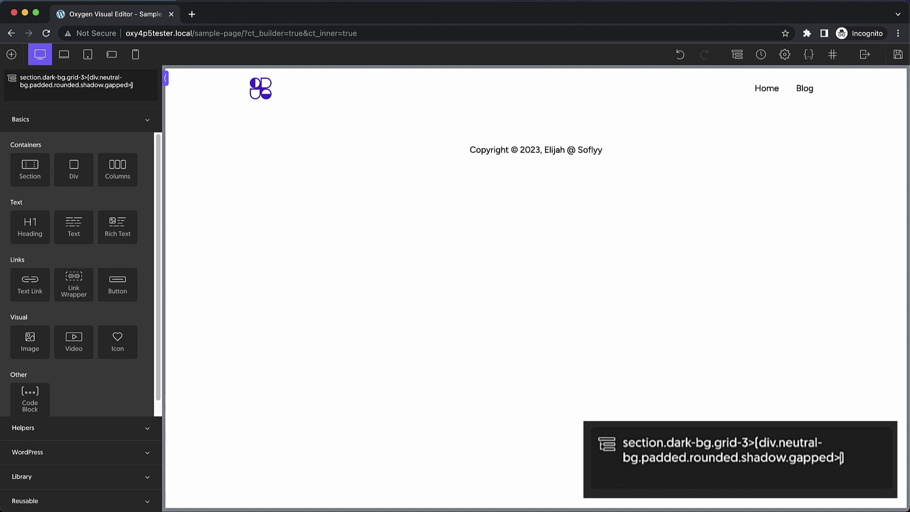
type("text{OVERL")
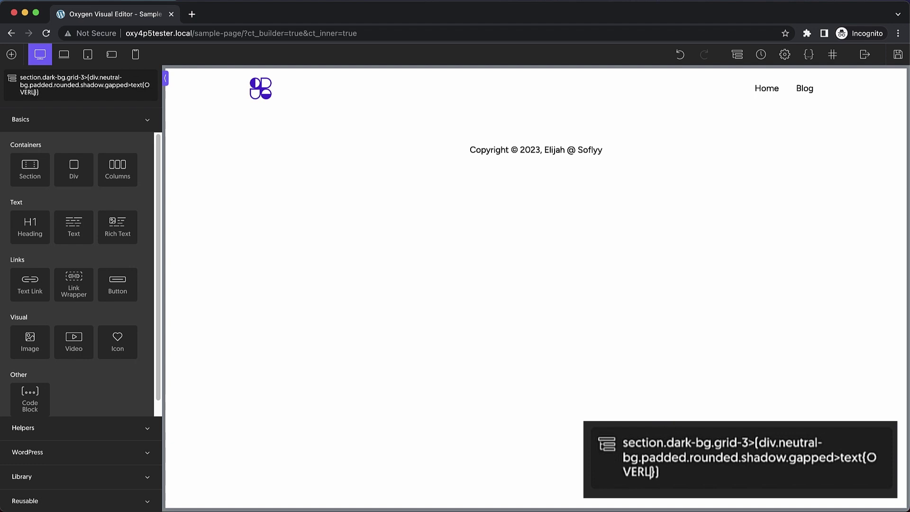
type("INE}+")
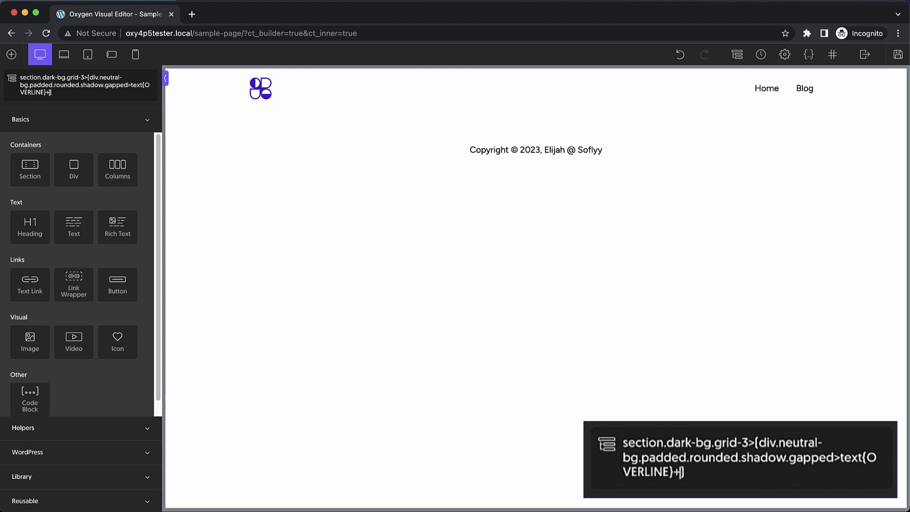
type("h2{Card")
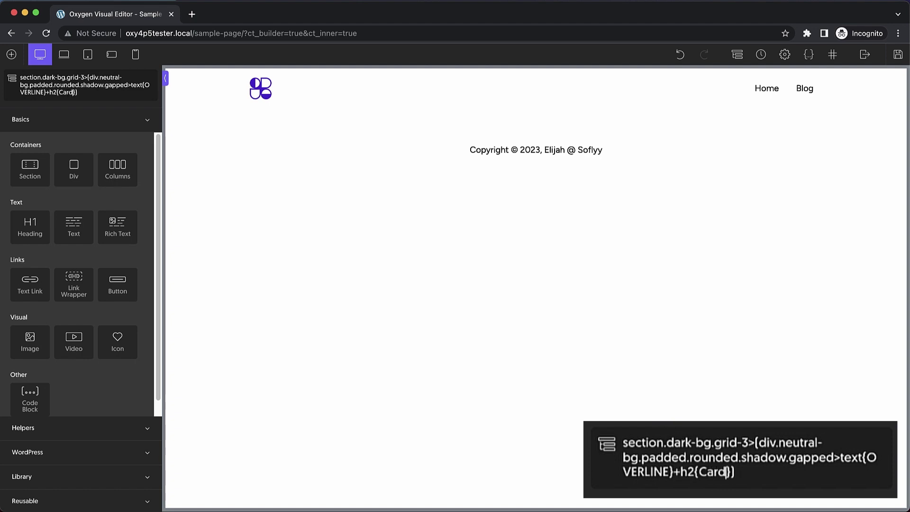
type("}+text+link-wrapper.b")
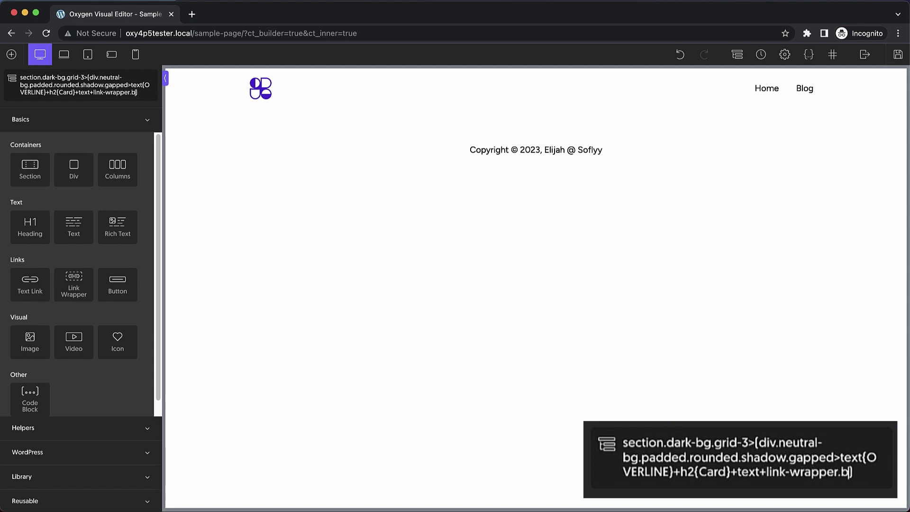
type("utton>")
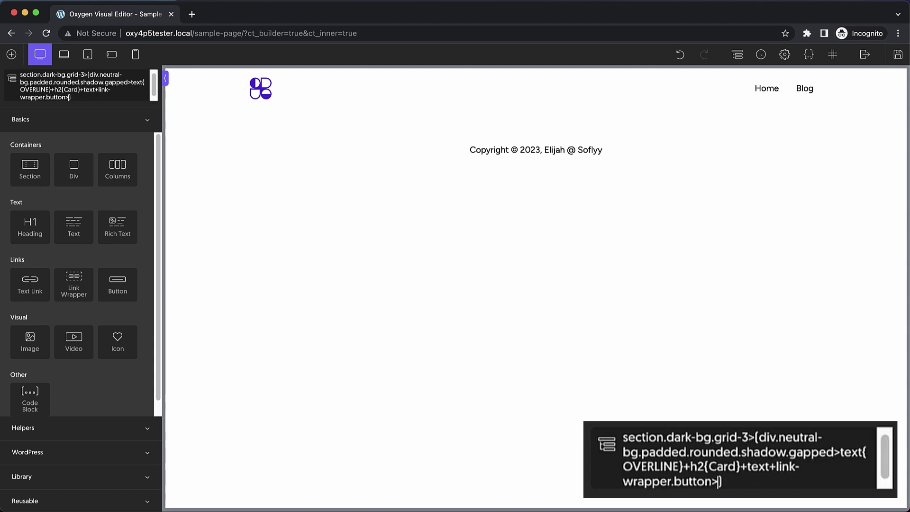
type("text{Lear")
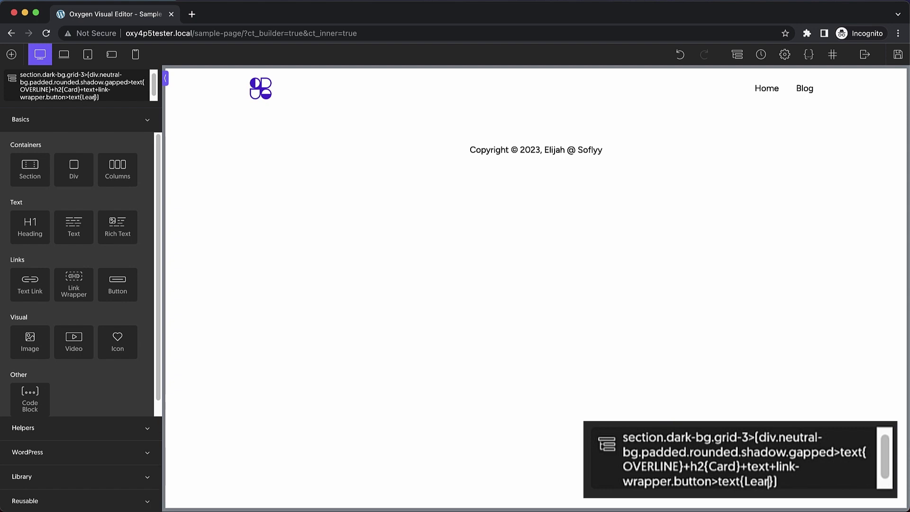
type("n More")
Append *3 to repeat the card three times and expand the abbreviation
left_click(129, 97)
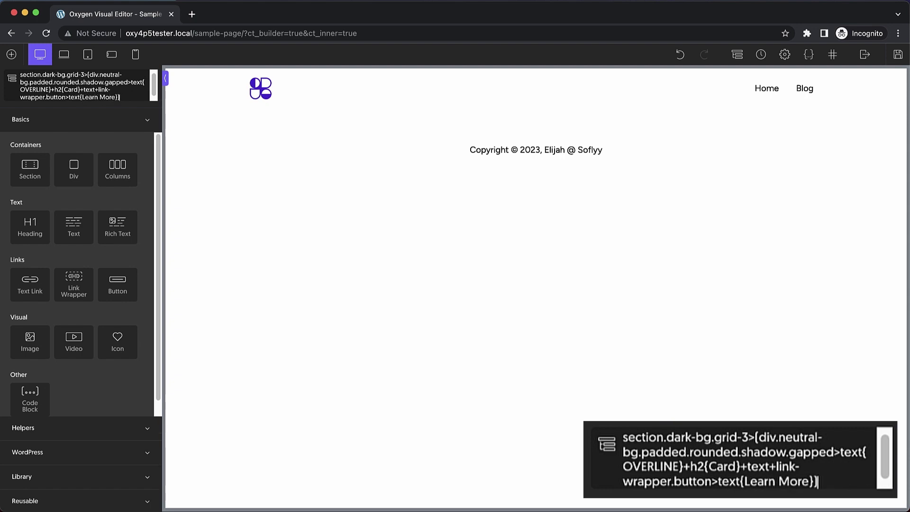
type("*")
type("3")
scroll(114, 84, "up", 1)
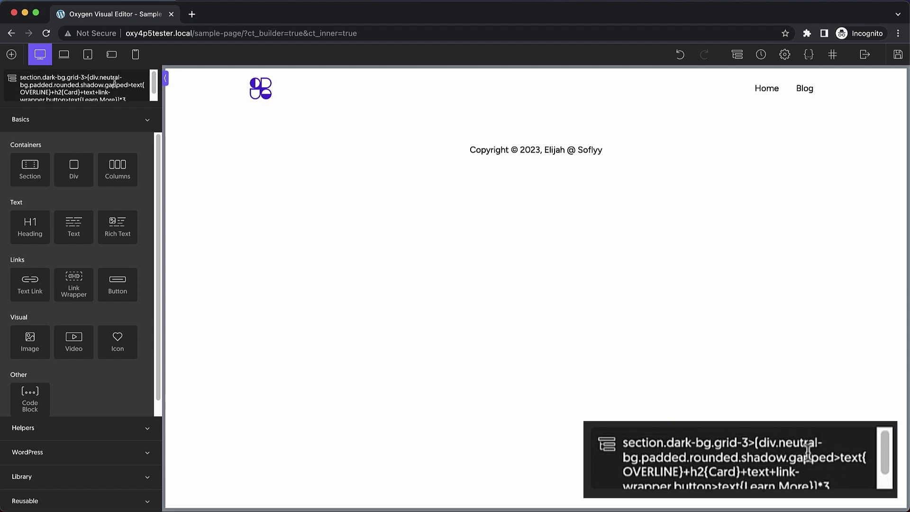
scroll(114, 84, "down", 1)
scroll(114, 84, "up", 1)
key("Return")
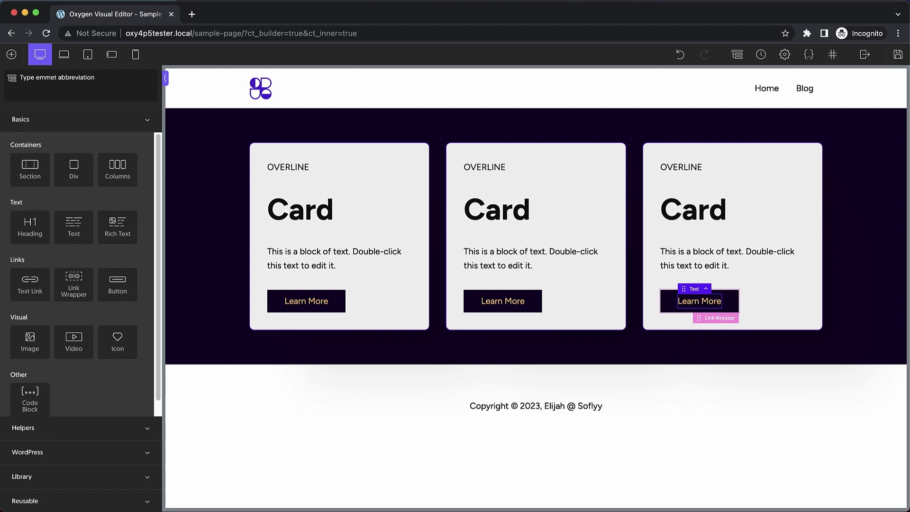
Save the page and open its Frontend view in a new browser tab
left_click(897, 54)
left_click(864, 55)
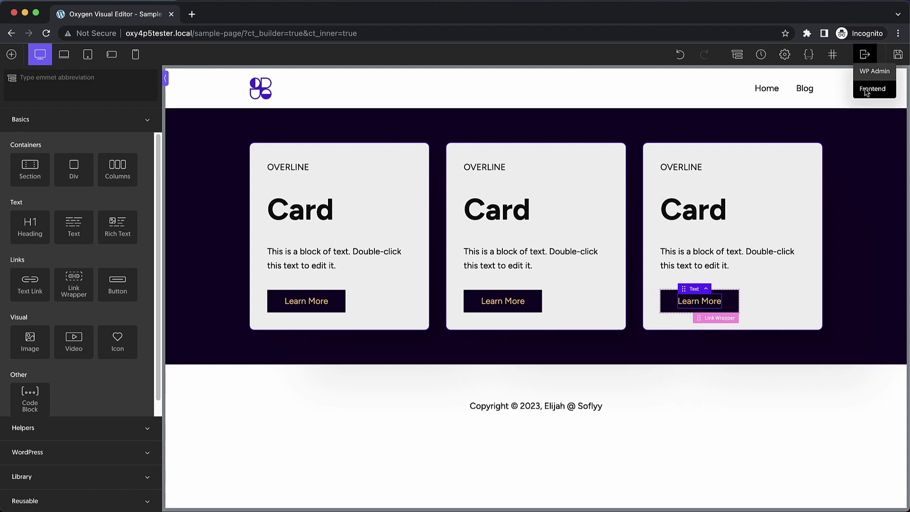
right_click(870, 85)
left_click(801, 92)
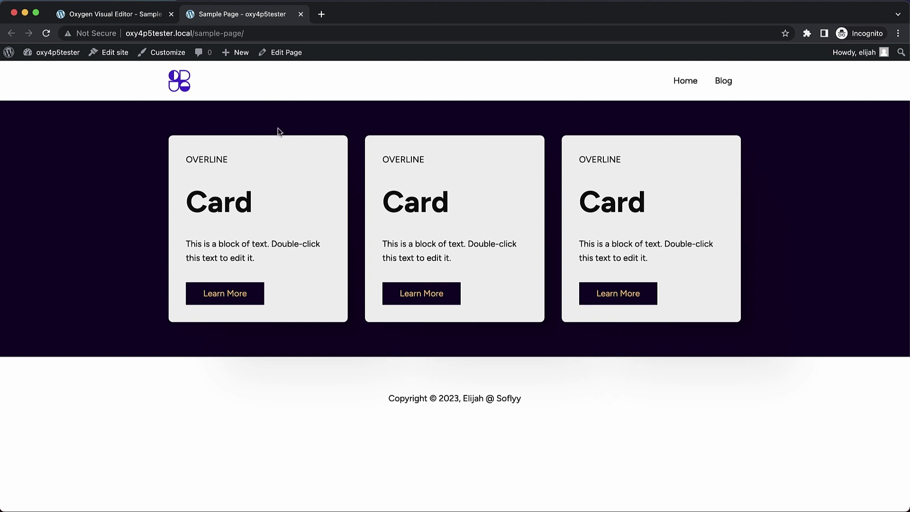
Return from the published Sample Page to the Oxygen Visual Editor tab
left_click(138, 14)
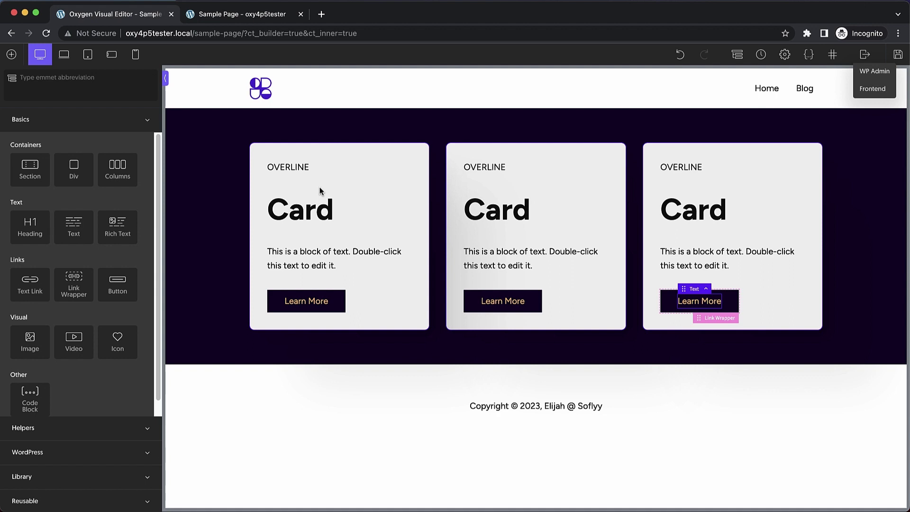
Select Section #33, the dark card section with the grid-3 class, to show its properties
left_click(887, 227)
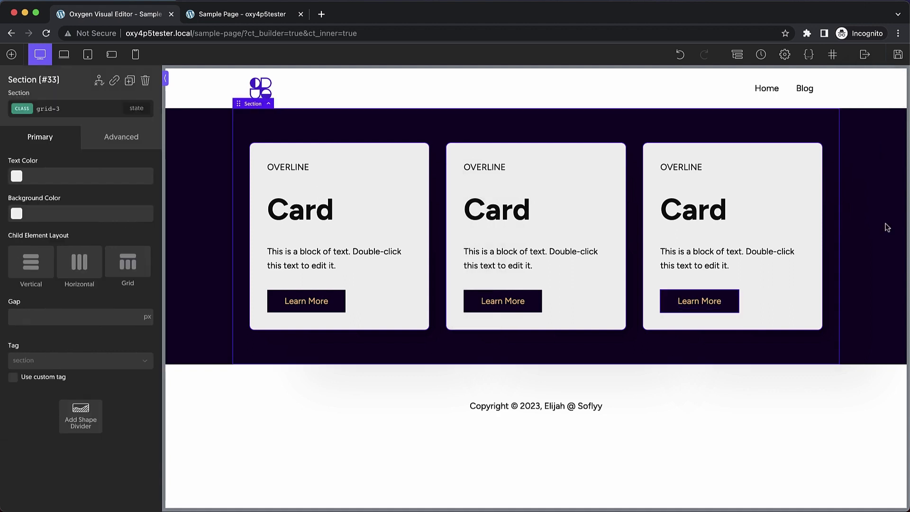